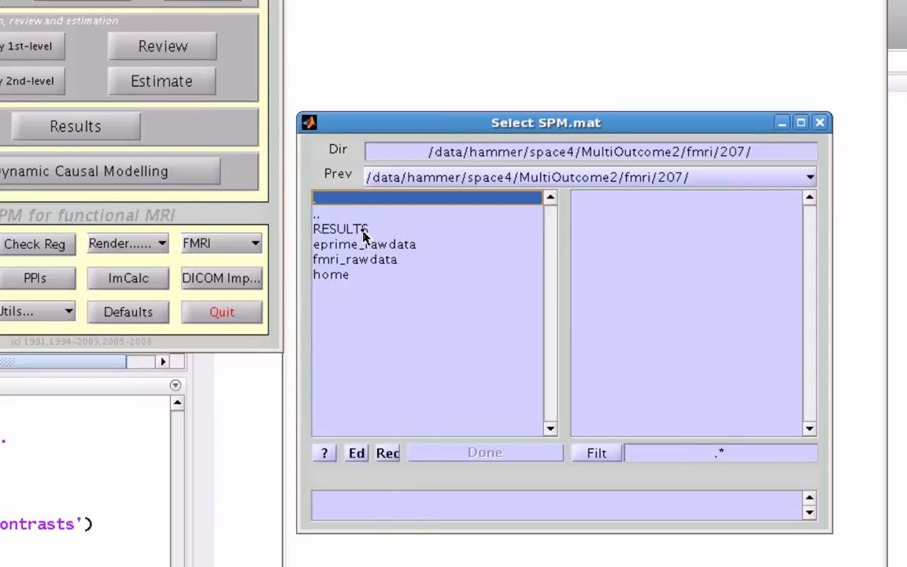
# Step: Load the SPM.mat of subject 207 from its RESULTS folder for review and display the design matrix
pyautogui.doubleClick(379, 249)
pyautogui.click(712, 290)
pyautogui.click(508, 454)
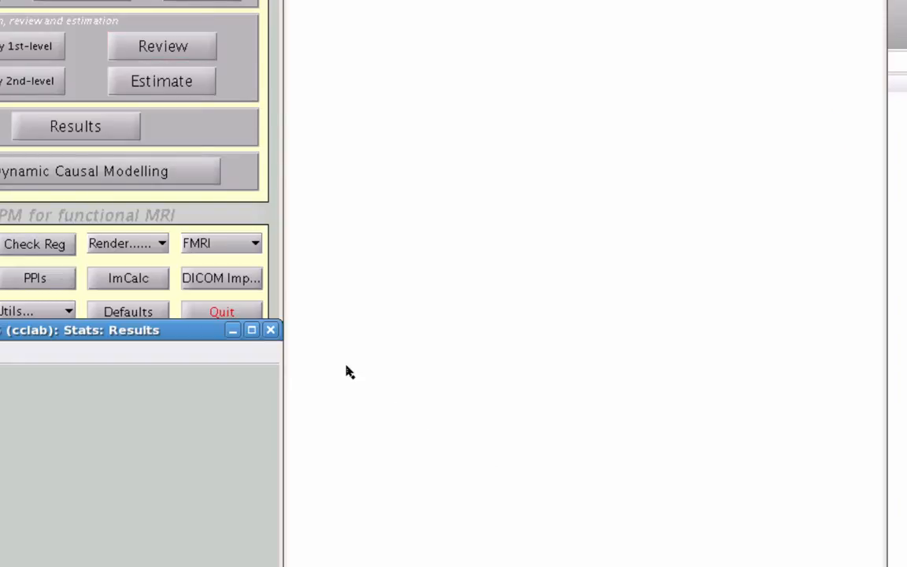
pyautogui.click(2, 353)
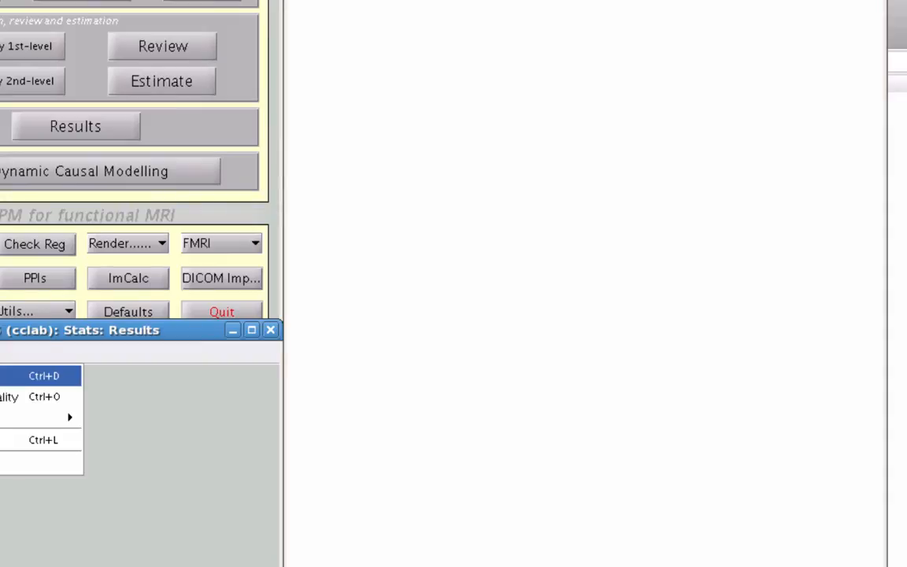
pyautogui.click(1, 376)
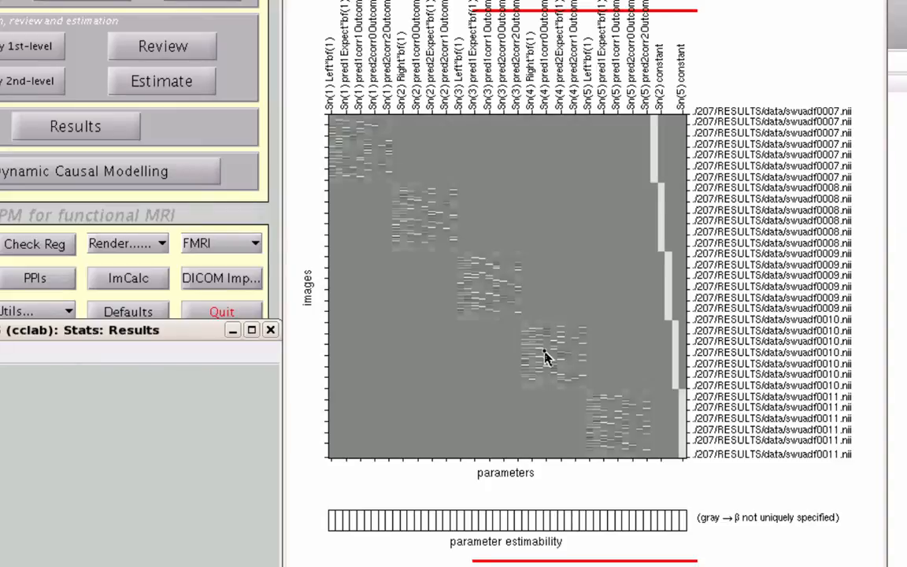
# Step: Inspect the design matrix columns to identify their parameters, from the first Left regressor to the last session constant
pyautogui.click(333, 154)
pyautogui.middleClick(333, 153)
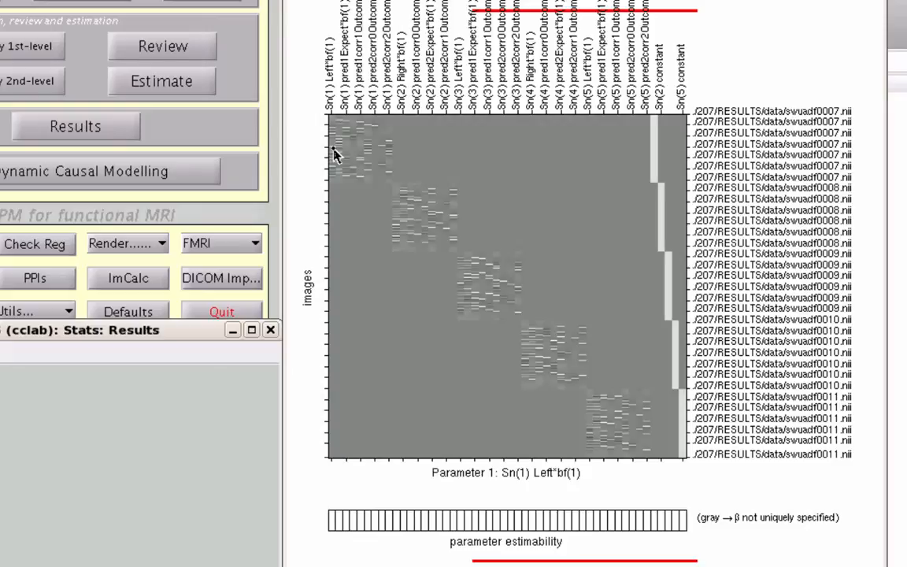
pyautogui.moveTo(333, 148); pyautogui.dragTo(336, 150)
pyautogui.moveTo(335, 151); pyautogui.dragTo(337, 152)
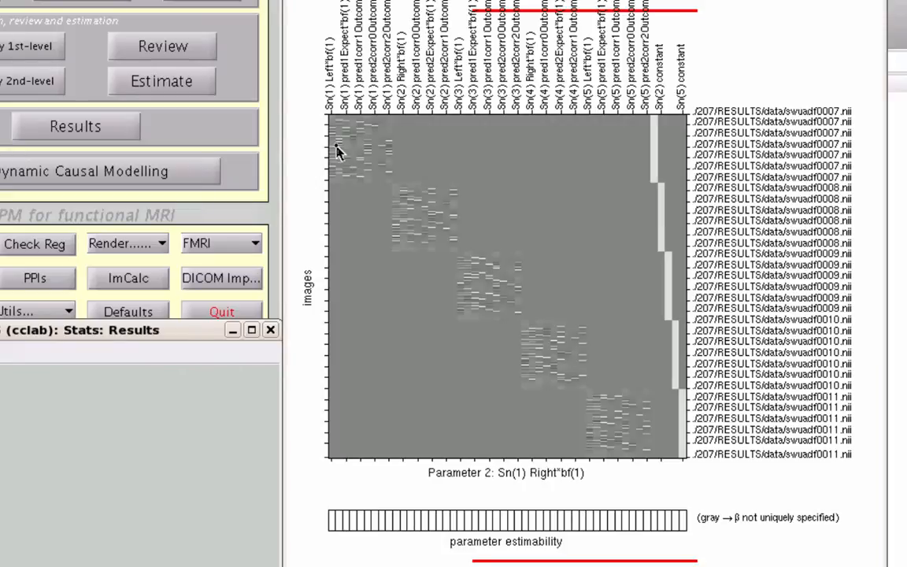
pyautogui.moveTo(337, 151); pyautogui.dragTo(682, 181)
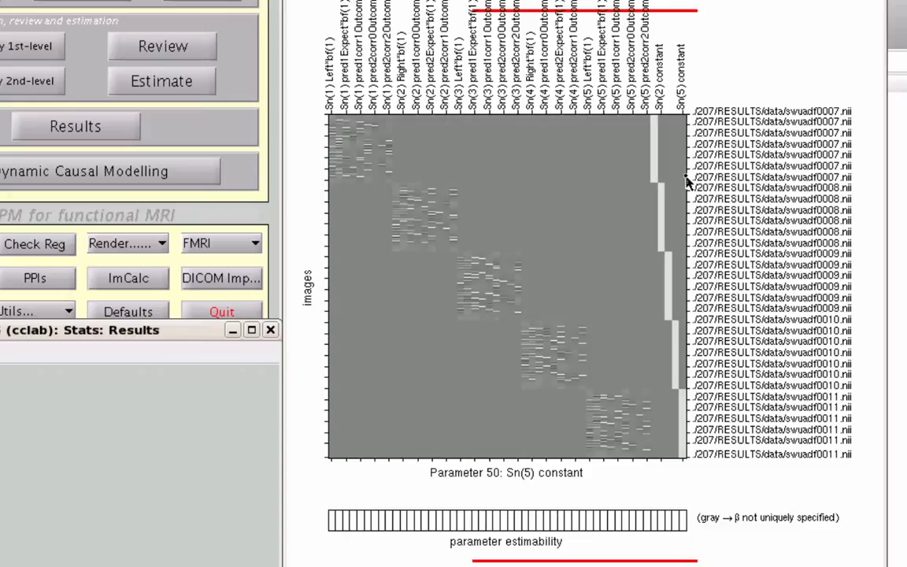
pyautogui.moveTo(687, 182); pyautogui.dragTo(687, 181)
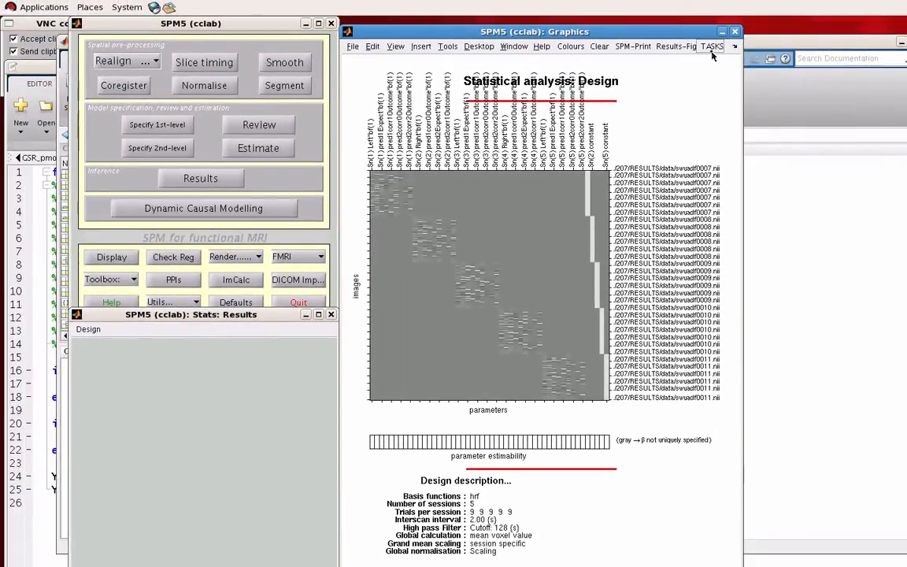
# Step: Open a new Contrast Manager job from the statistics tasks
pyautogui.click(712, 47)
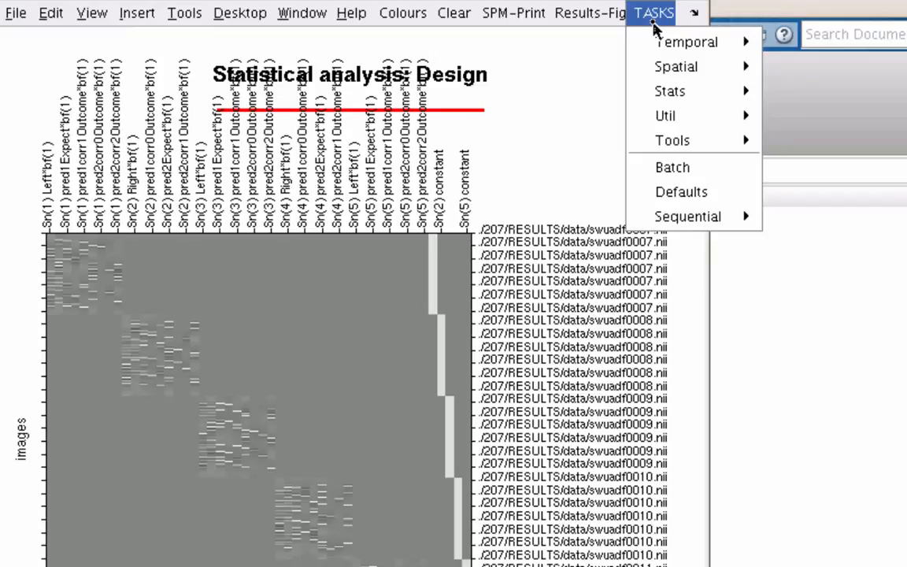
pyautogui.moveTo(703, 93)
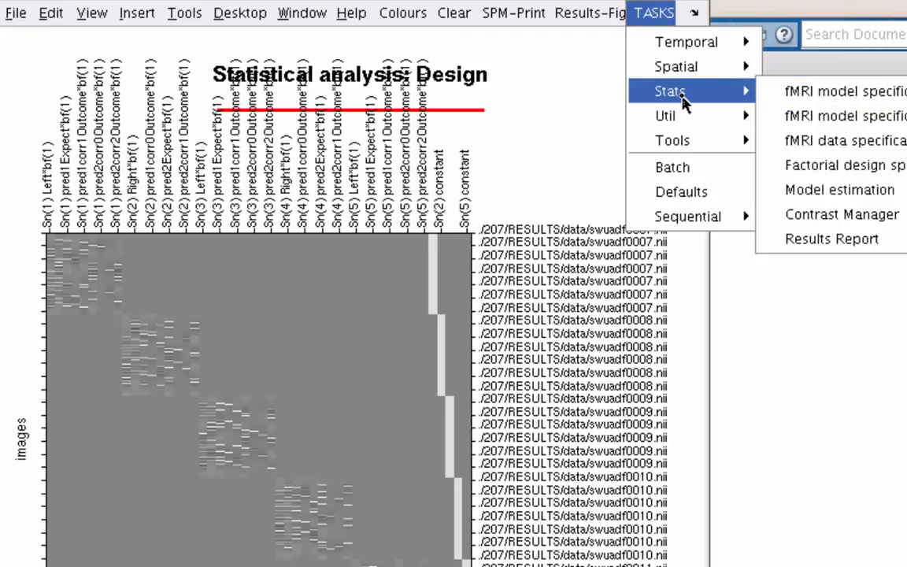
pyautogui.click(875, 217)
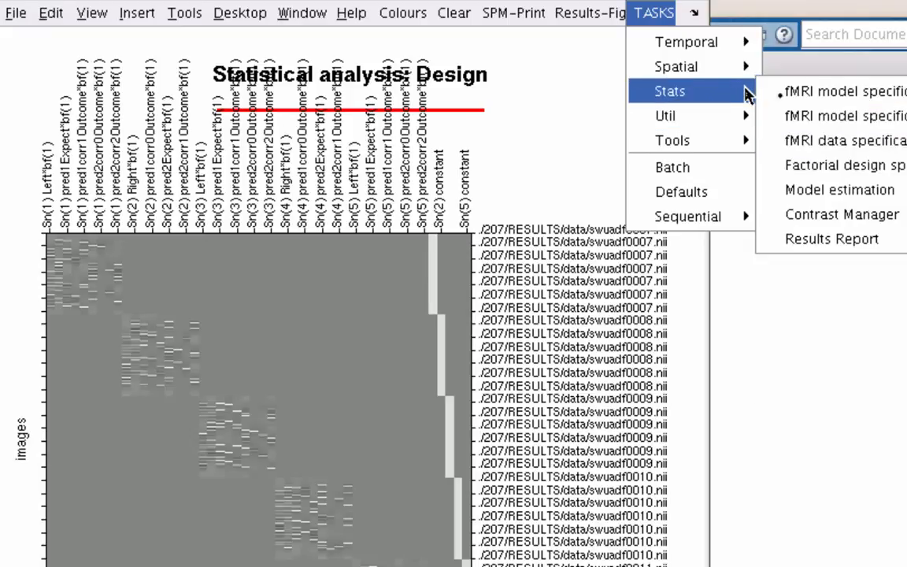
pyautogui.click(843, 213)
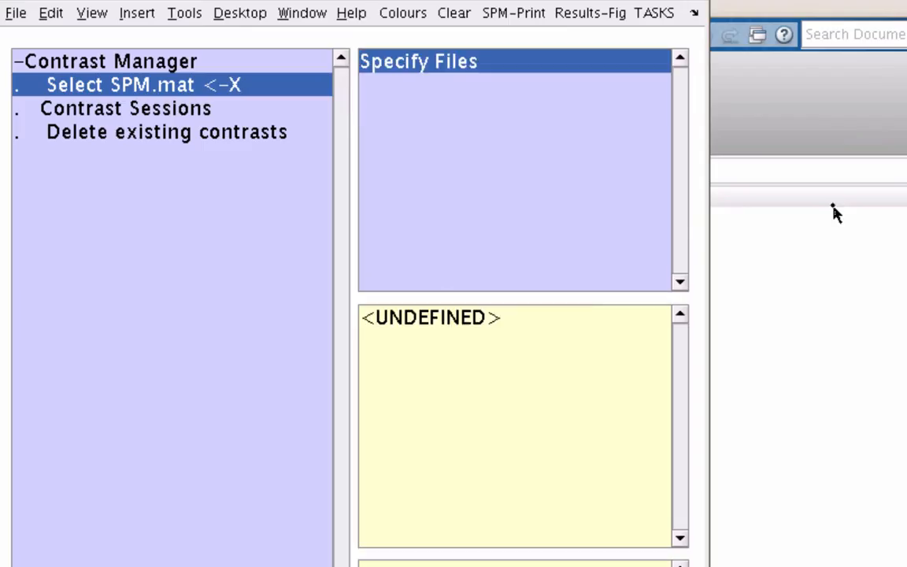
# Step: Specify the SPM.mat from 207/RESULTS/model_multiSess as the job's input file
pyautogui.doubleClick(399, 95)
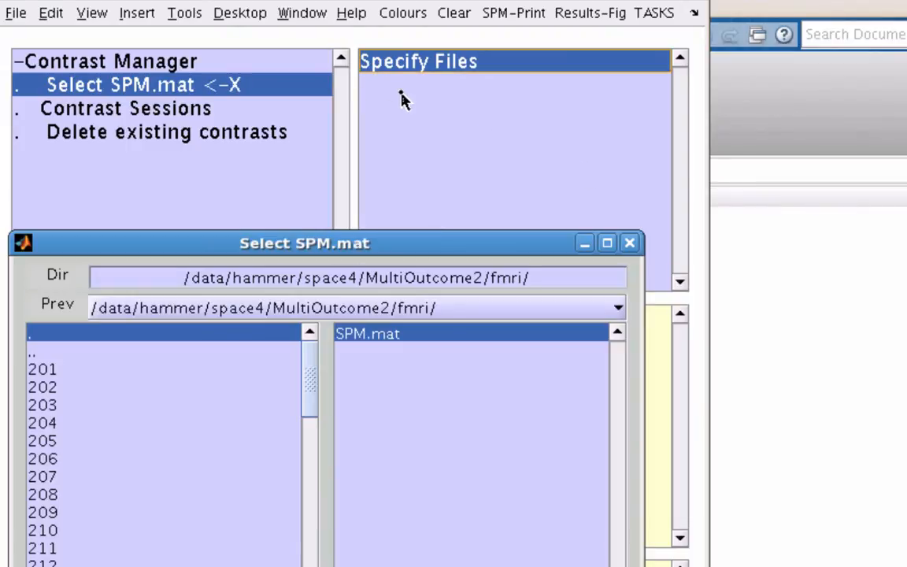
pyautogui.click(53, 478)
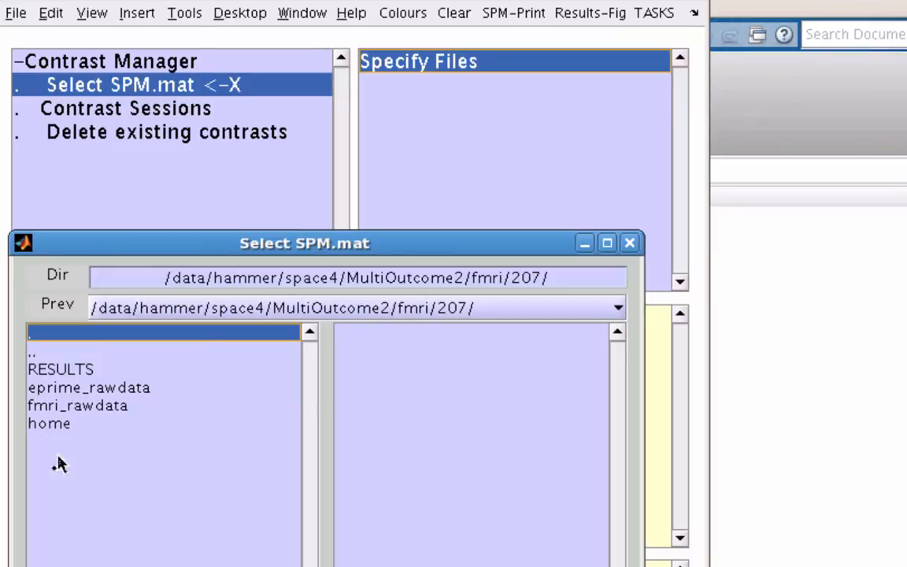
pyautogui.click(70, 376)
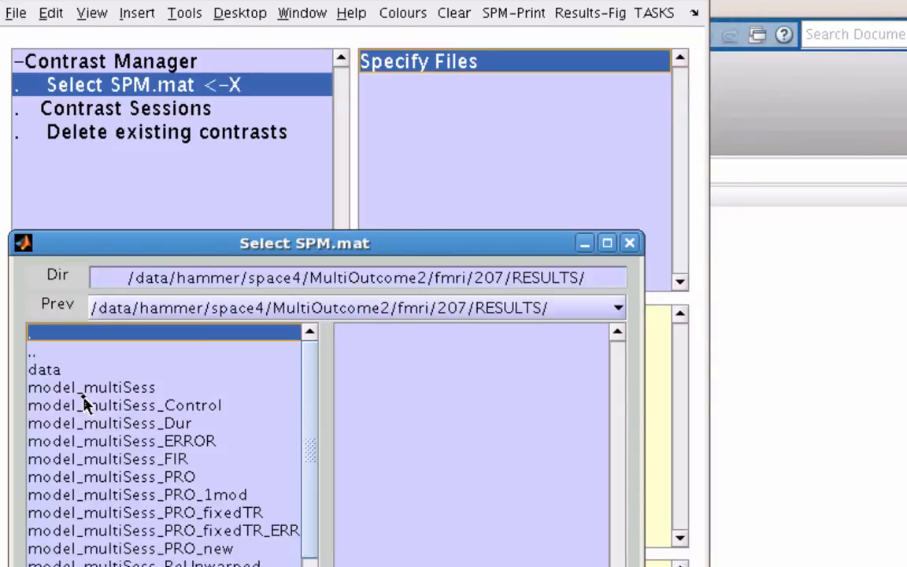
pyautogui.click(83, 393)
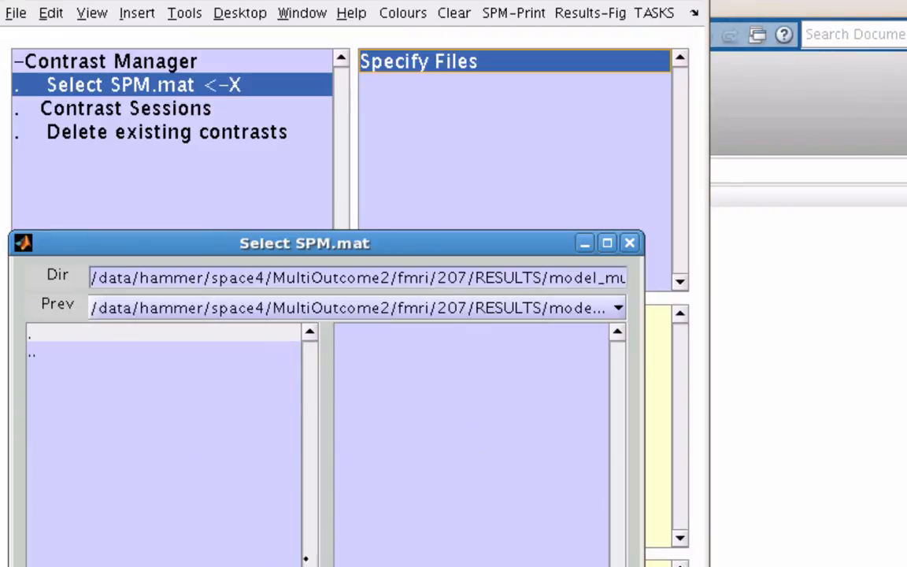
pyautogui.click(275, 566)
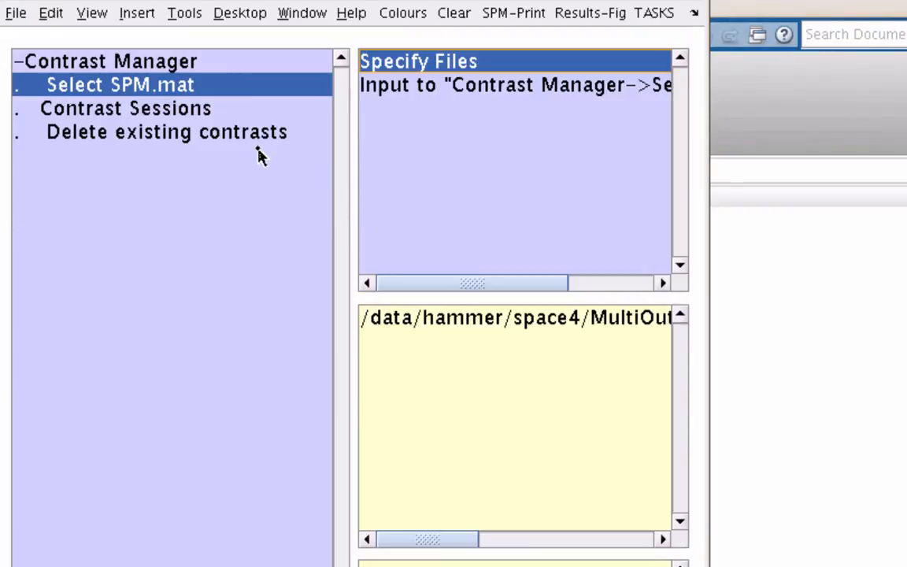
# Step: Add a new T-contrast to the contrast sessions and name it Left-Right
pyautogui.click(236, 116)
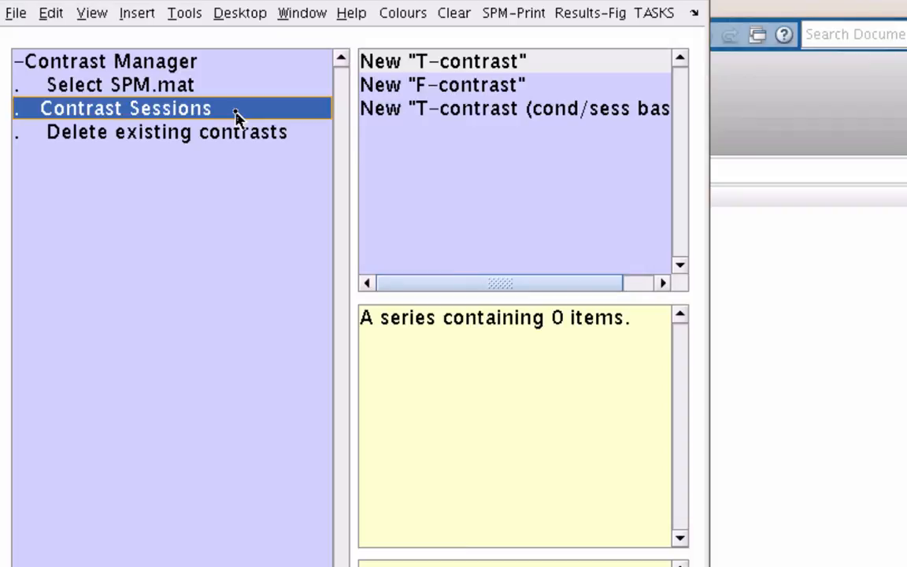
pyautogui.doubleClick(450, 71)
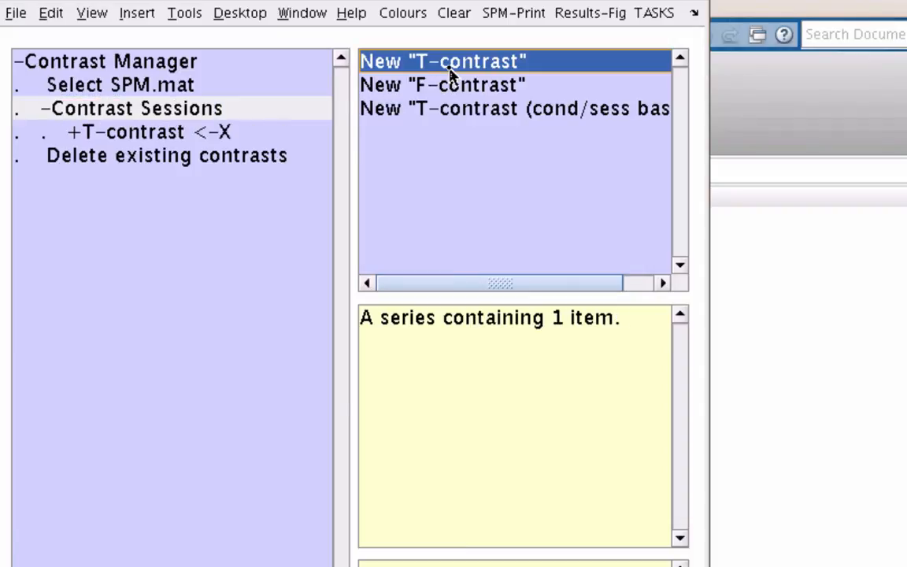
pyautogui.click(182, 136)
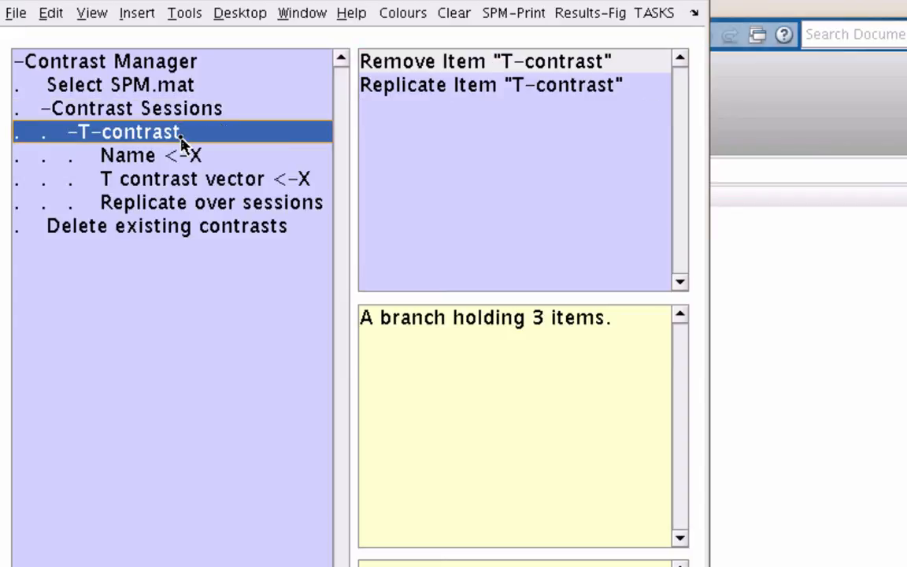
pyautogui.click(181, 157)
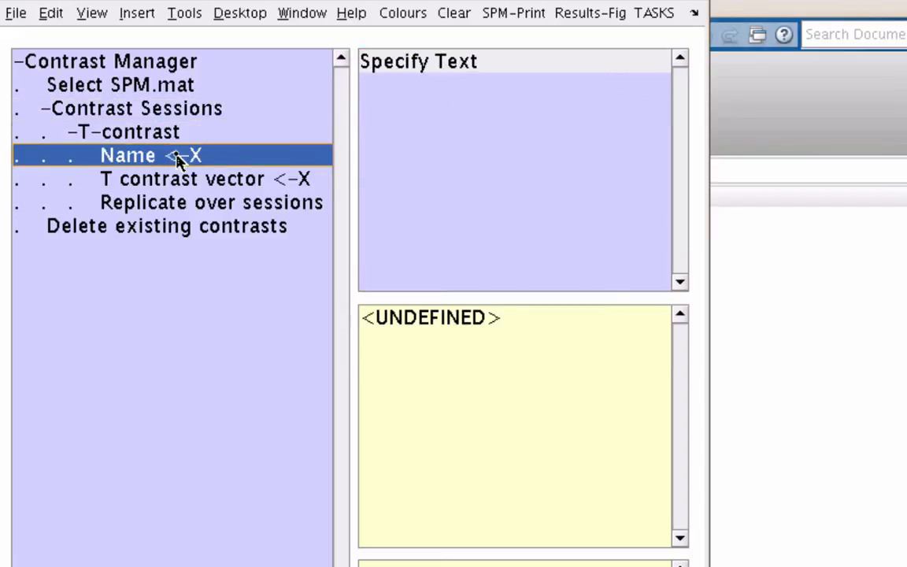
pyautogui.doubleClick(488, 170)
pyautogui.click(432, 230)
pyautogui.write('Left-Right')
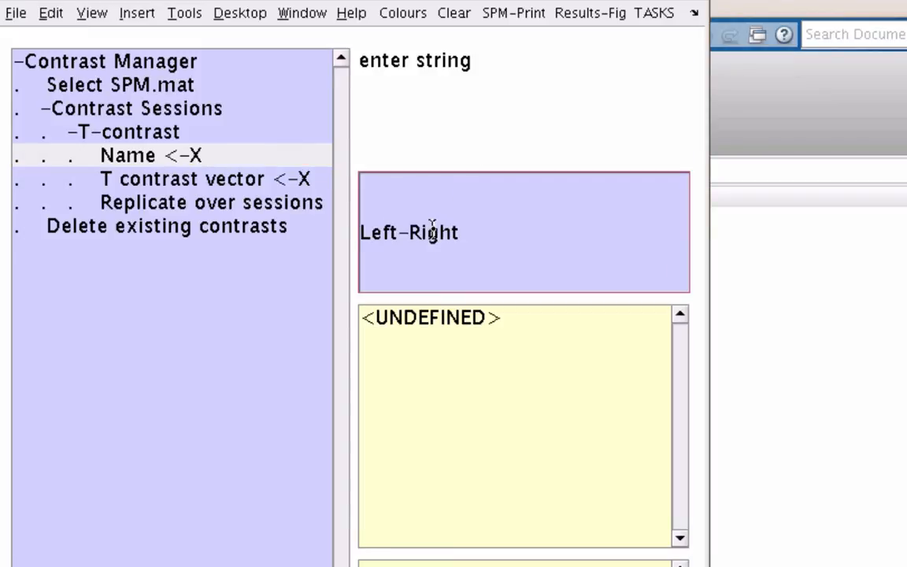
pyautogui.press('Return')
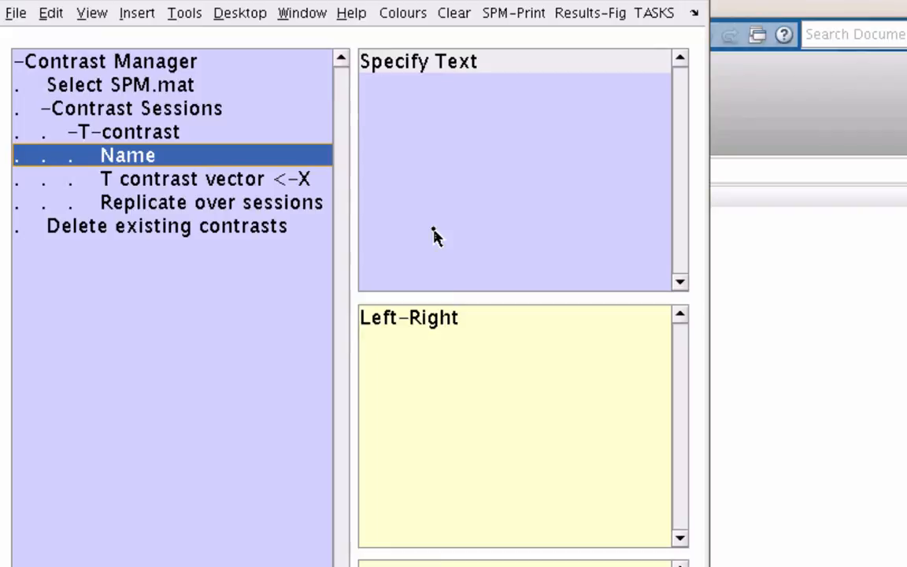
# Step: Enter 0.2 -0.2 as the expression for the Left-Right T contrast vector, without trailing zeros
pyautogui.click(294, 183)
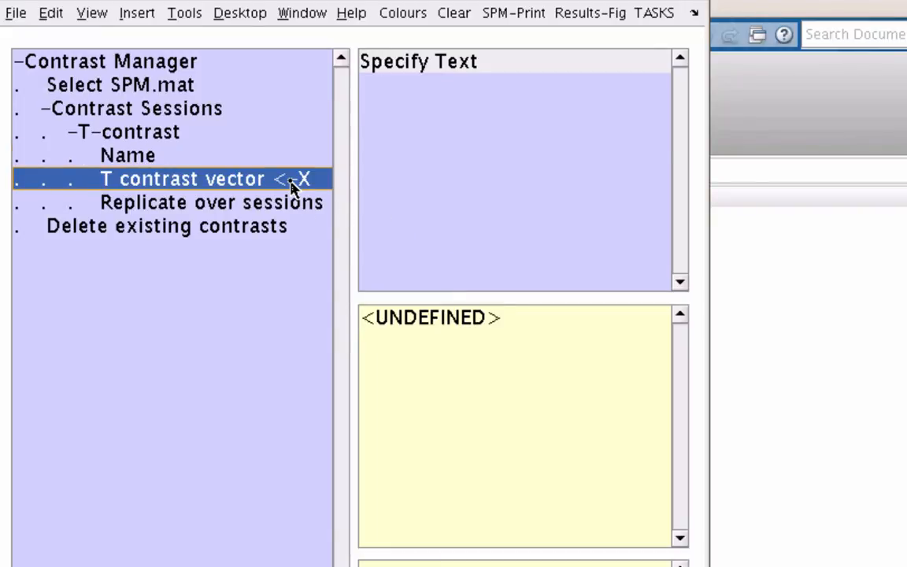
pyautogui.click(455, 208)
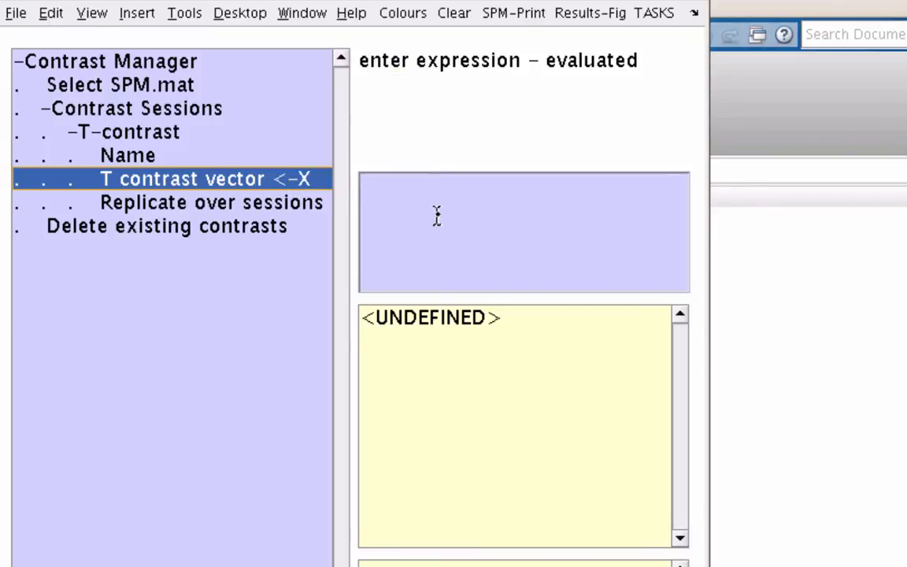
pyautogui.click(426, 227)
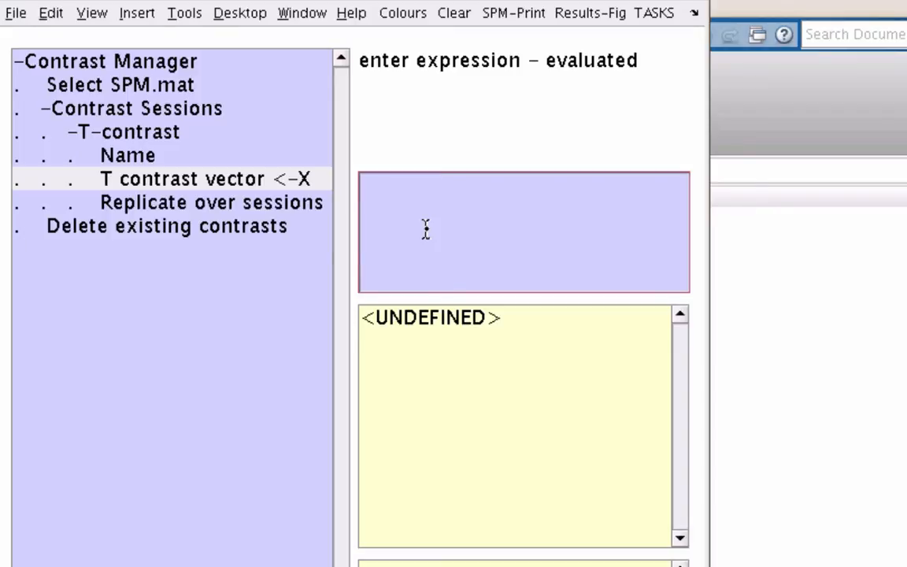
pyautogui.write('0.2 -0.2')
pyautogui.write('0 0 0 0')
pyautogui.press('BackSpace')
pyautogui.press('BackSpace')
pyautogui.press('BackSpace')
pyautogui.press('BackSpace')
pyautogui.press('BackSpace')
pyautogui.press('BackSpace')
pyautogui.press('BackSpace')
pyautogui.press('BackSpace')
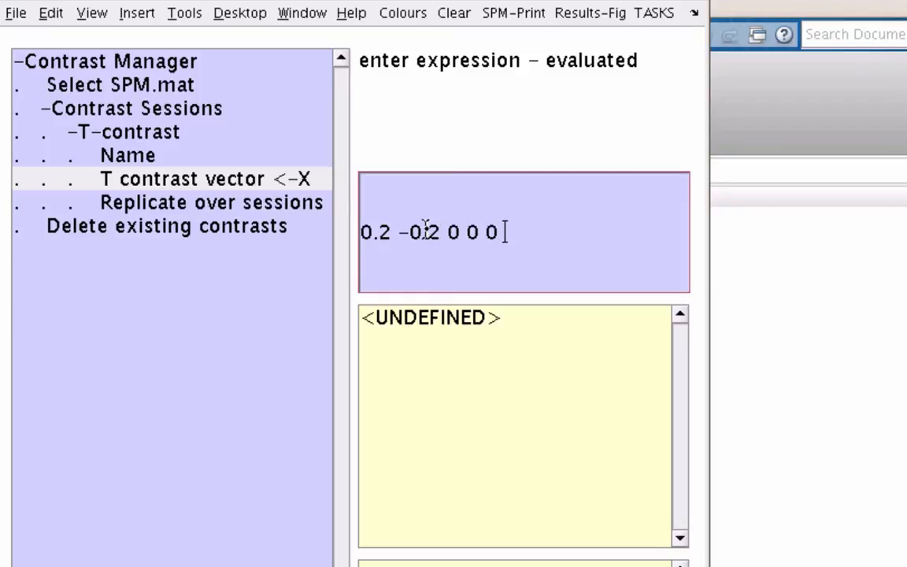
pyautogui.press('Left')
pyautogui.press('Left')
pyautogui.press('Left')
pyautogui.press('Left')
pyautogui.press('Left')
pyautogui.press('Left')
pyautogui.press('Left')
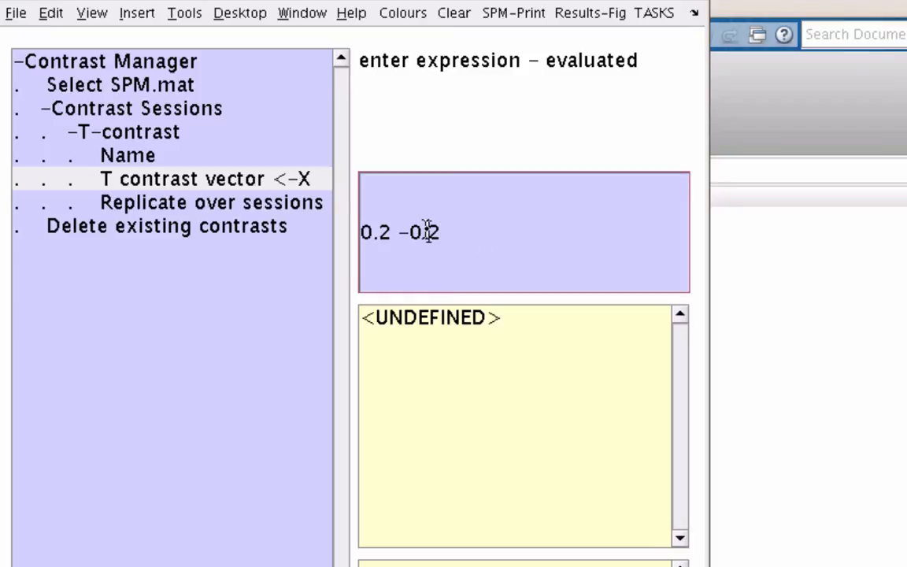
pyautogui.press('Left')
pyautogui.write('0')
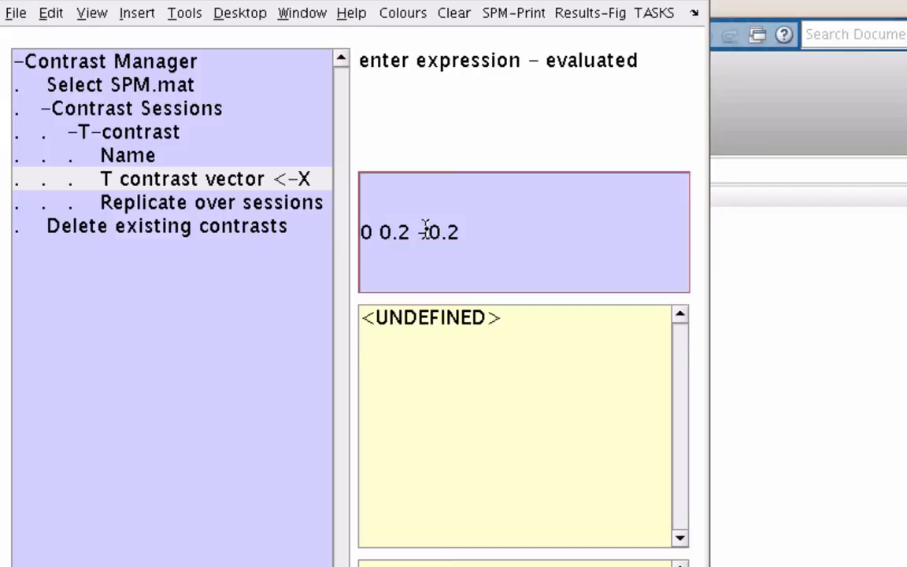
pyautogui.press('BackSpace')
pyautogui.press('BackSpace')
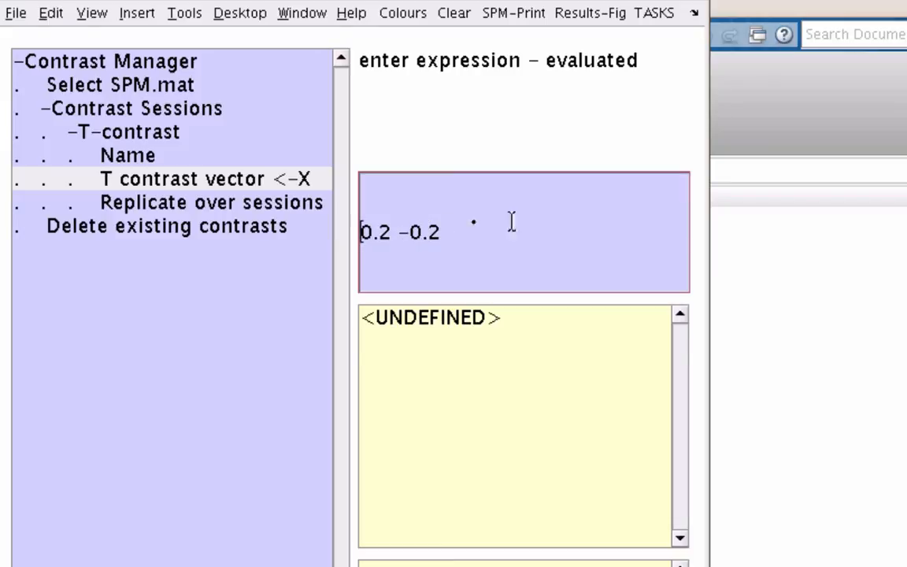
# Step: Apply the T contrast vector and set its Replicate over sessions option to Replicate
pyautogui.click(457, 242)
pyautogui.hotkey('ctrl', 'Return')
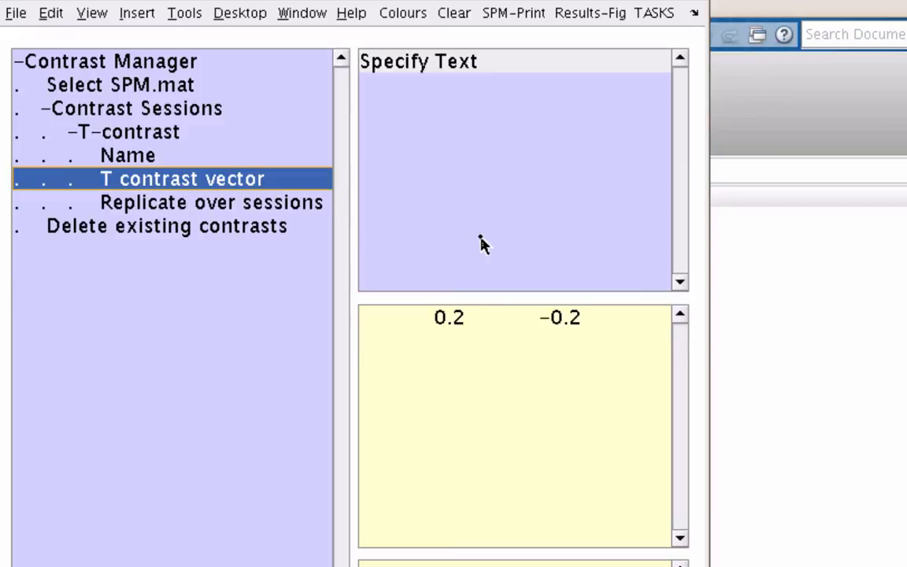
pyautogui.click(239, 209)
pyautogui.click(530, 142)
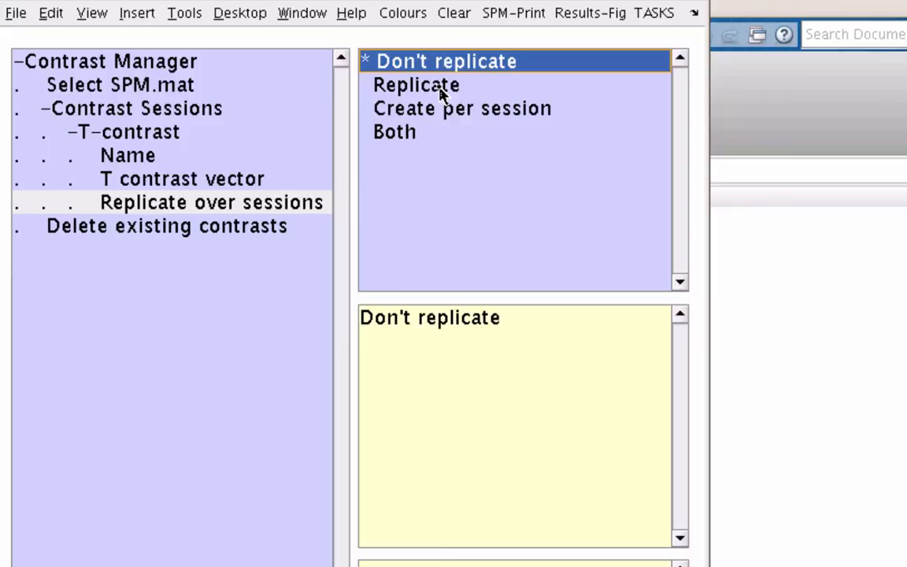
pyautogui.click(441, 93)
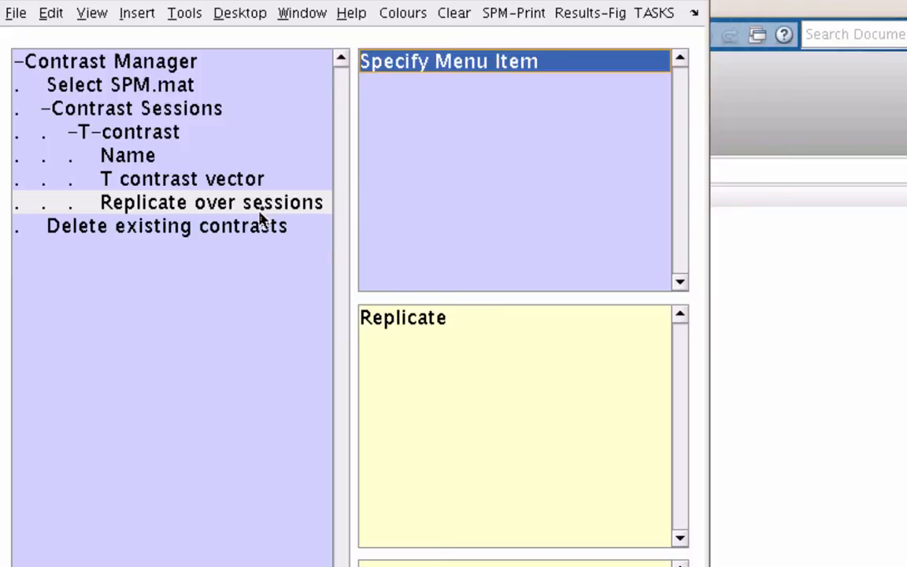
# Step: Set the Delete existing contrasts option to Yes
pyautogui.click(236, 228)
pyautogui.click(468, 124)
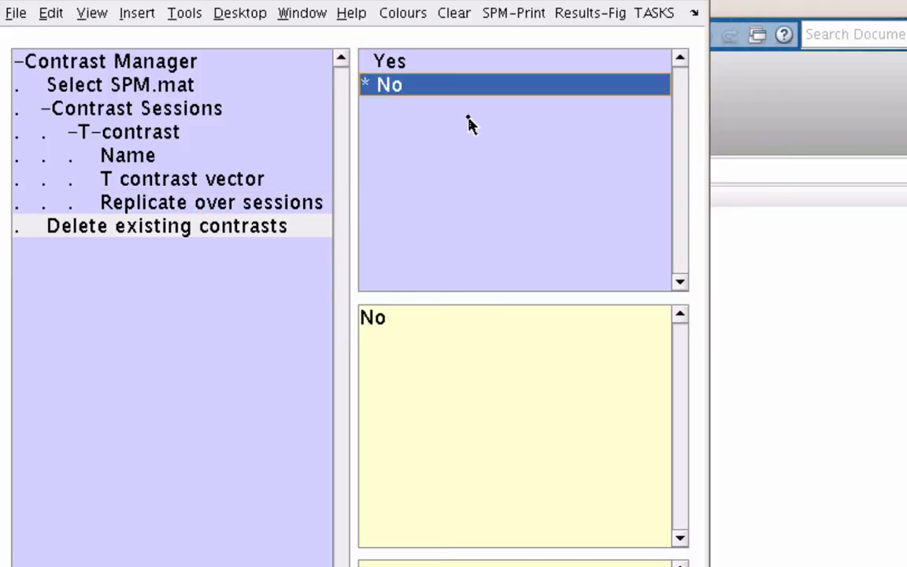
pyautogui.click(423, 67)
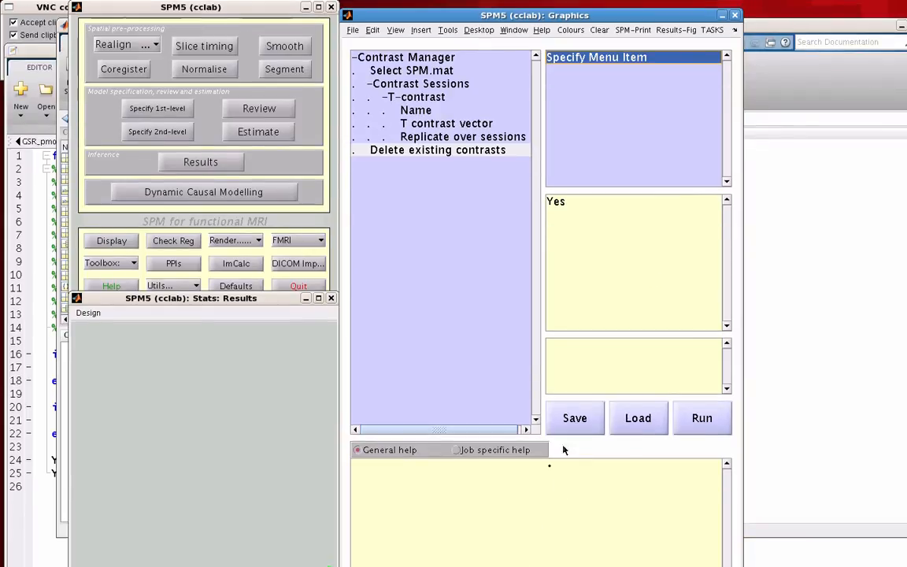
# Step: Save the contrast job as RunContrasts in the fmri folder, replacing the existing file
pyautogui.click(575, 443)
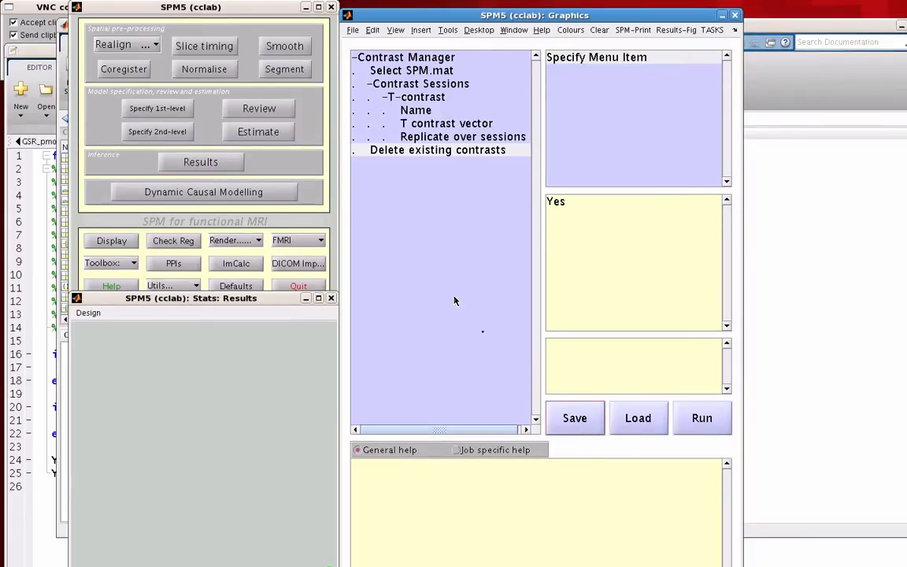
pyautogui.write('R')
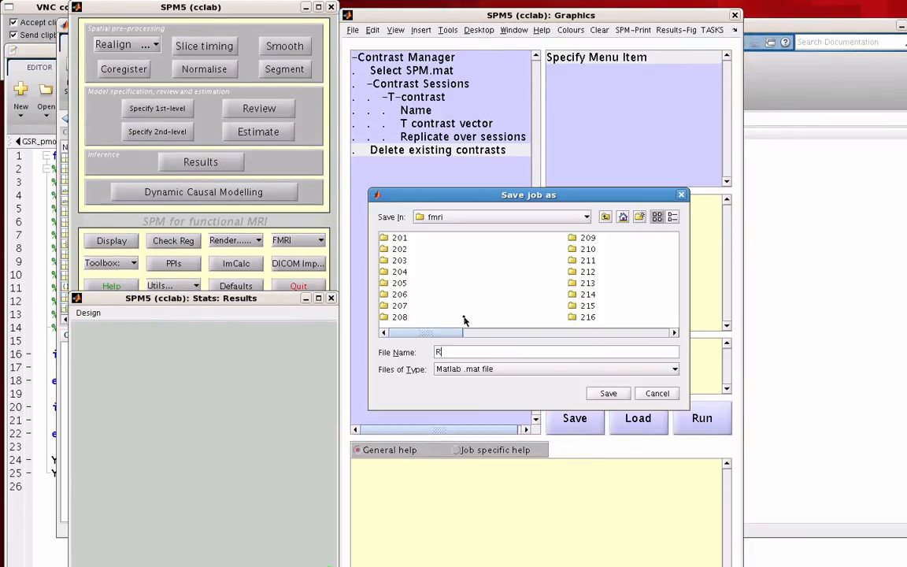
pyautogui.write('unContrasts')
pyautogui.press('Return')
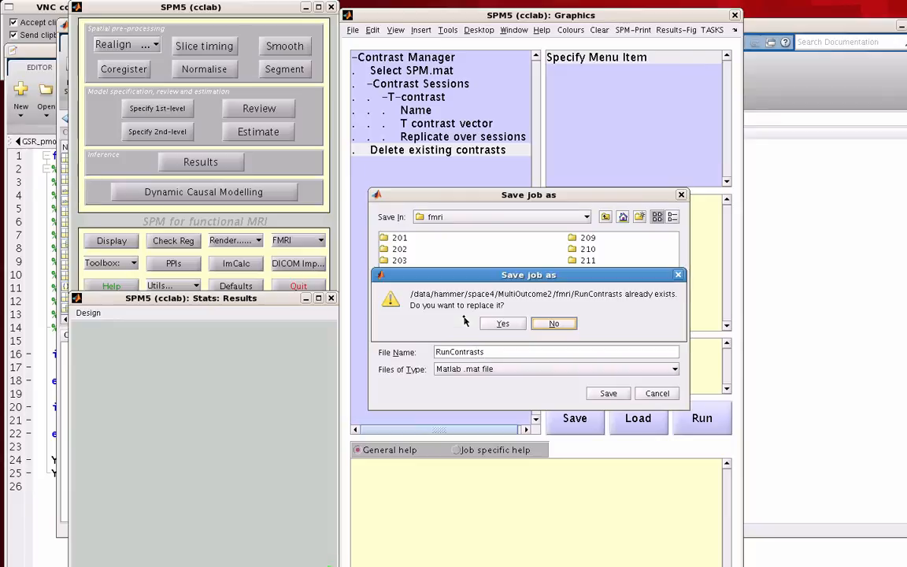
pyautogui.click(503, 324)
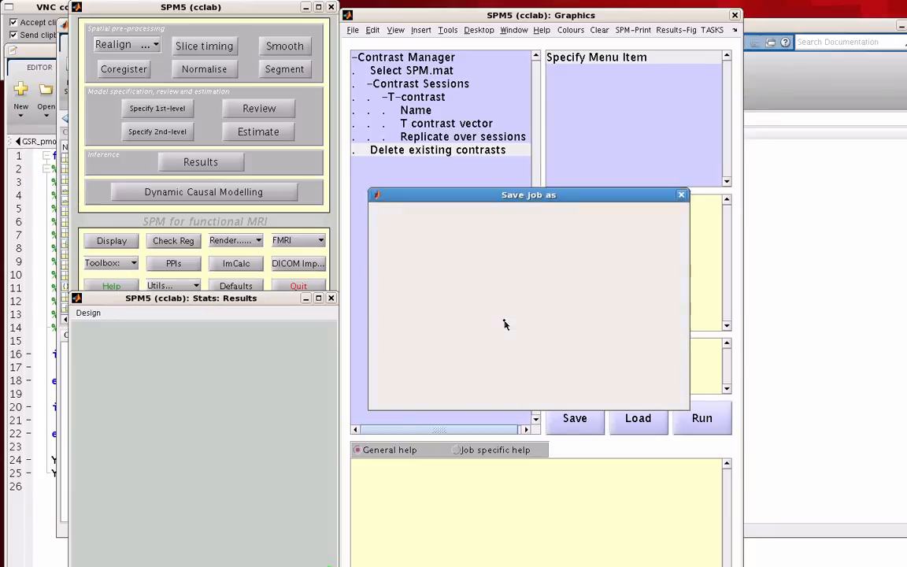